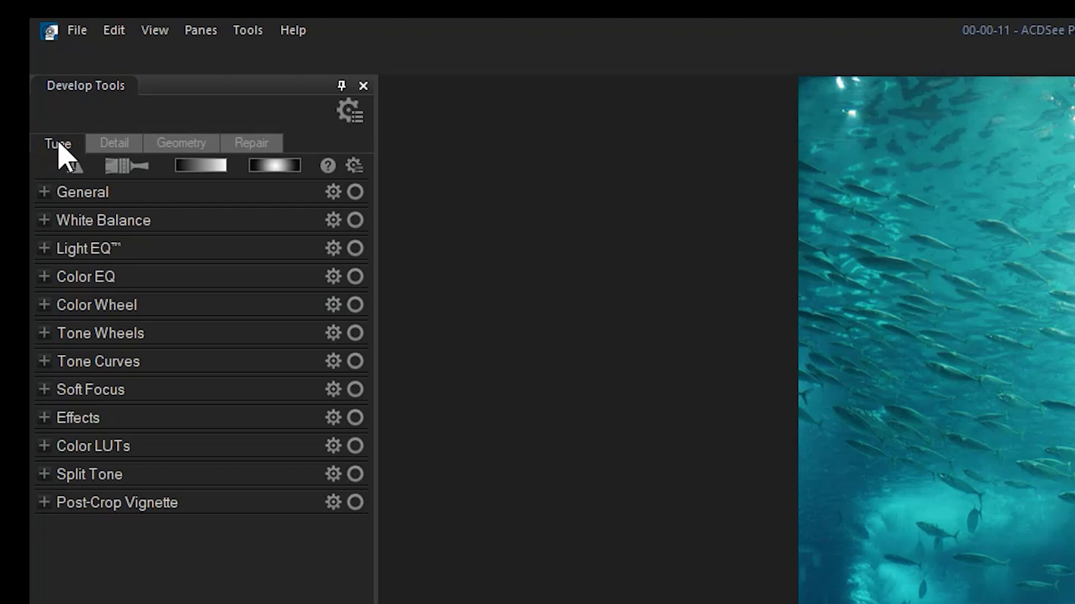
Step: Browse the Detail, Geometry and Repair tool tabs, then return to Tune
left_click(120, 144)
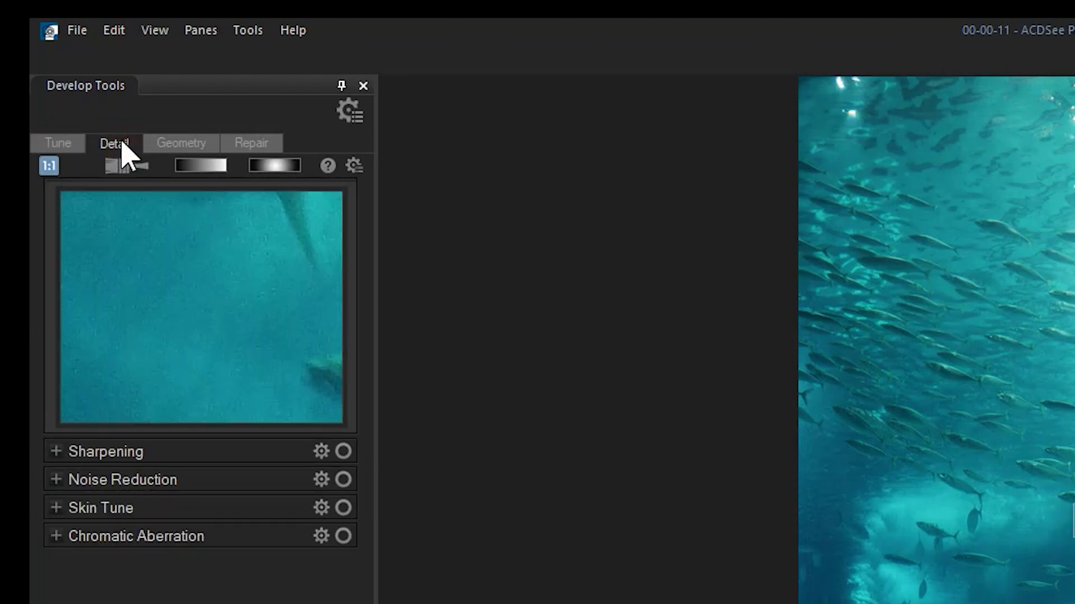
left_click(189, 145)
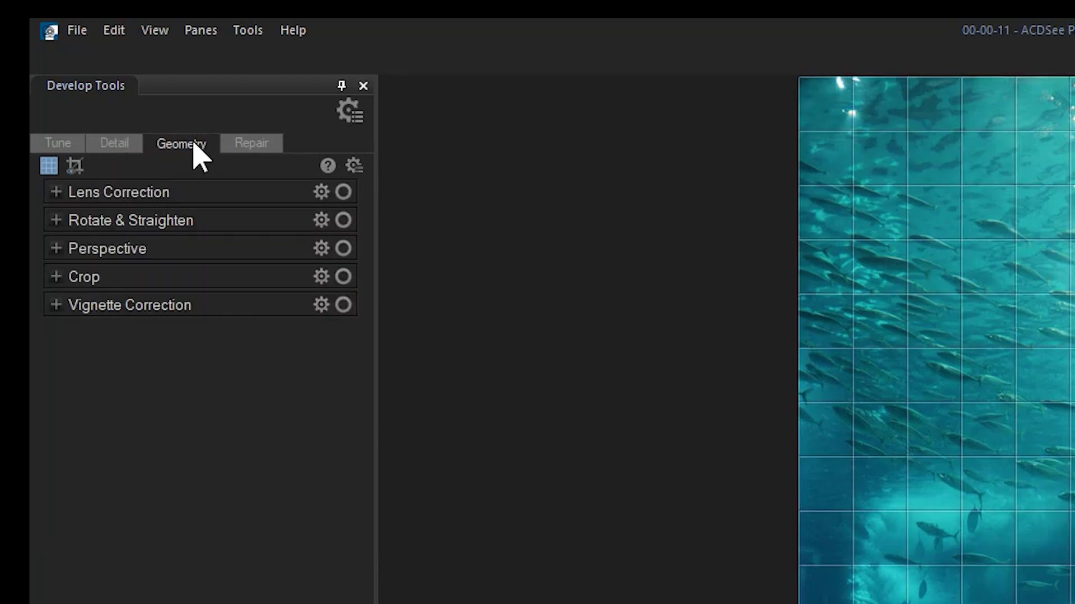
left_click(239, 144)
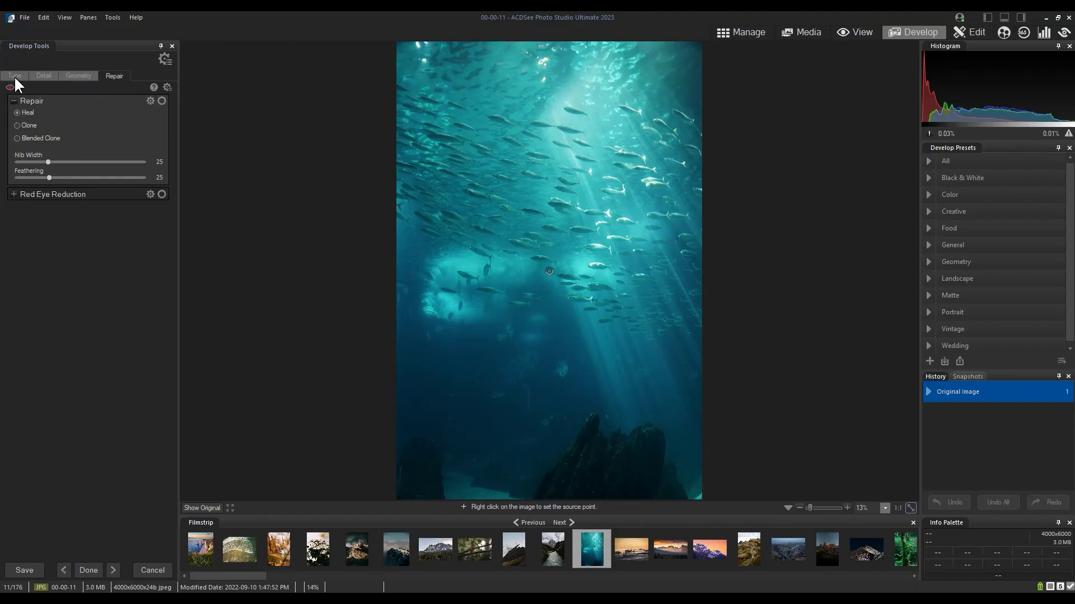
left_click(14, 77)
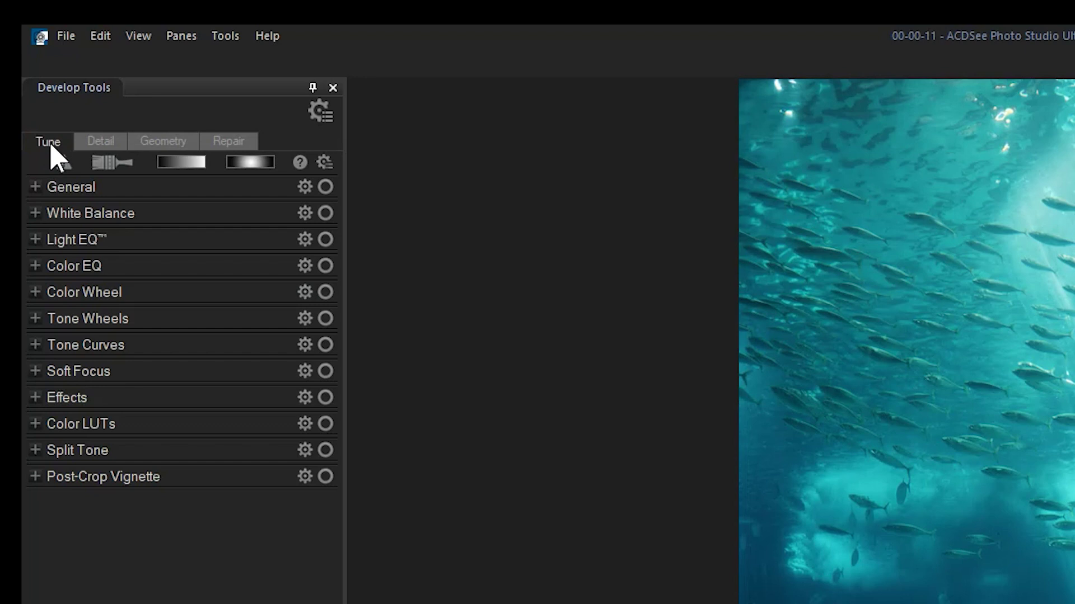
Step: Expand and collapse the General, Light EQ and Tone Wheels groups, leaving General open
left_click(48, 102)
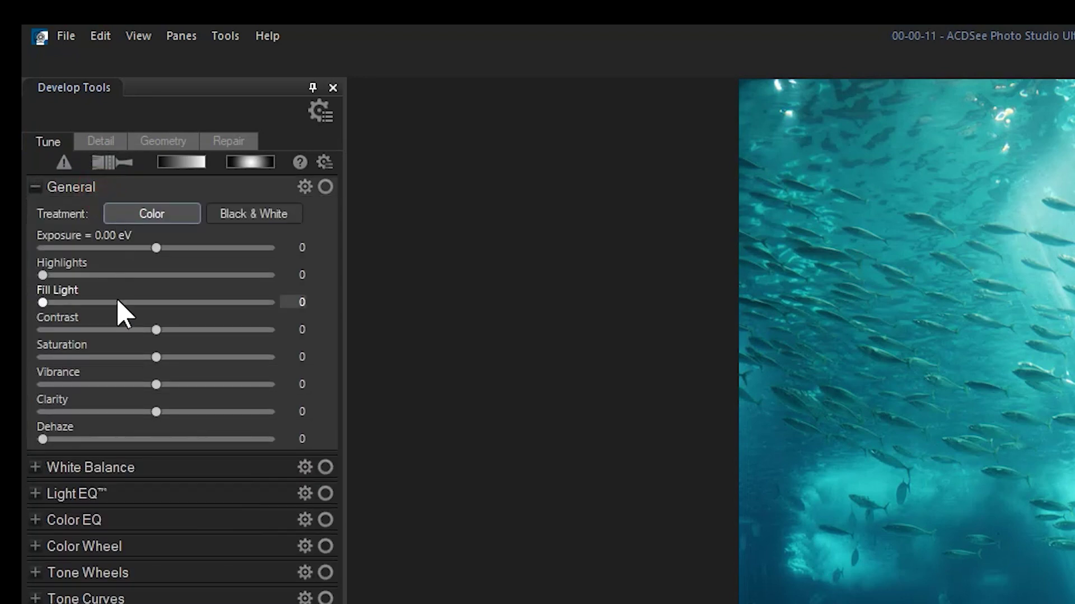
left_click(53, 191)
left_click(88, 242)
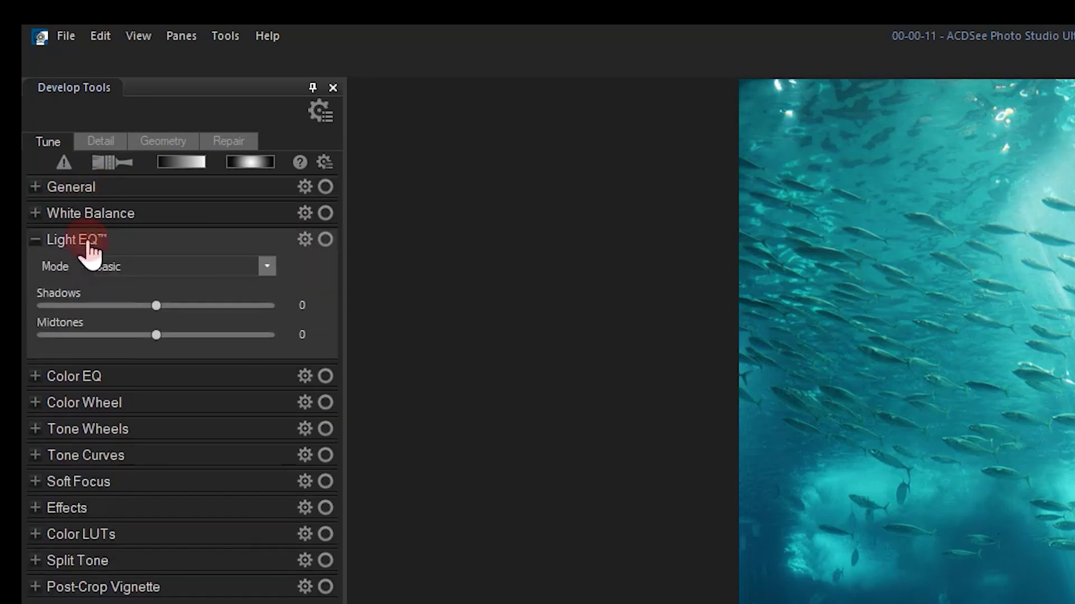
left_click(89, 244)
left_click(110, 317)
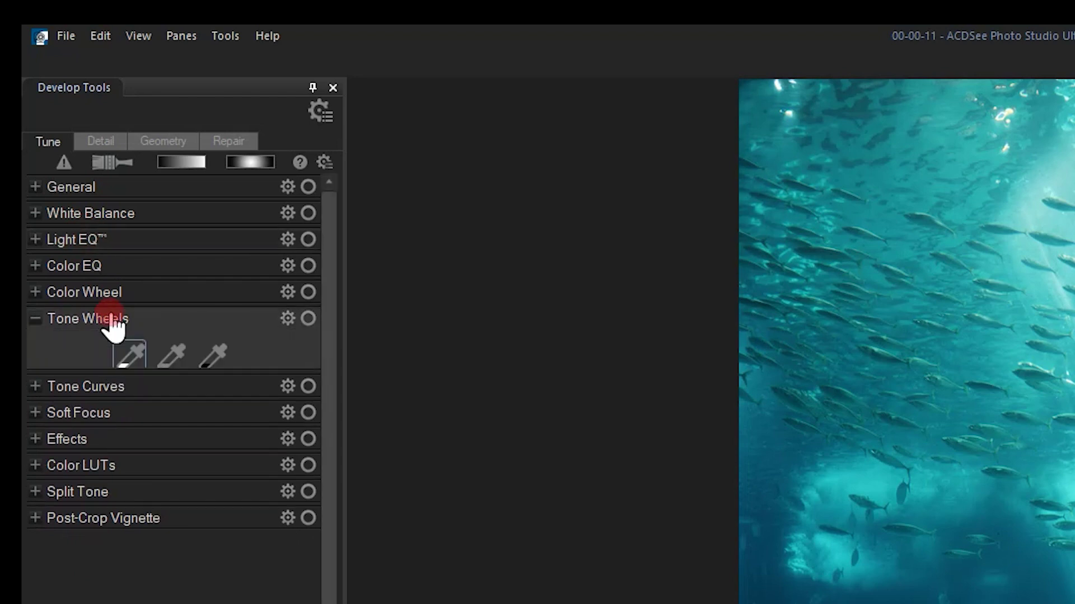
left_click(113, 321)
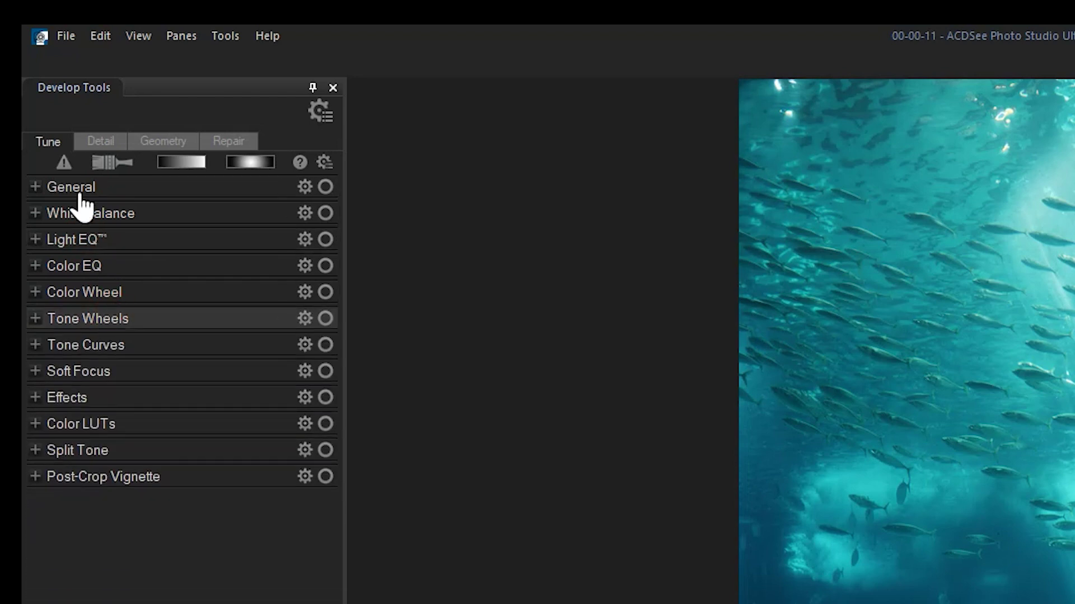
left_click(77, 190)
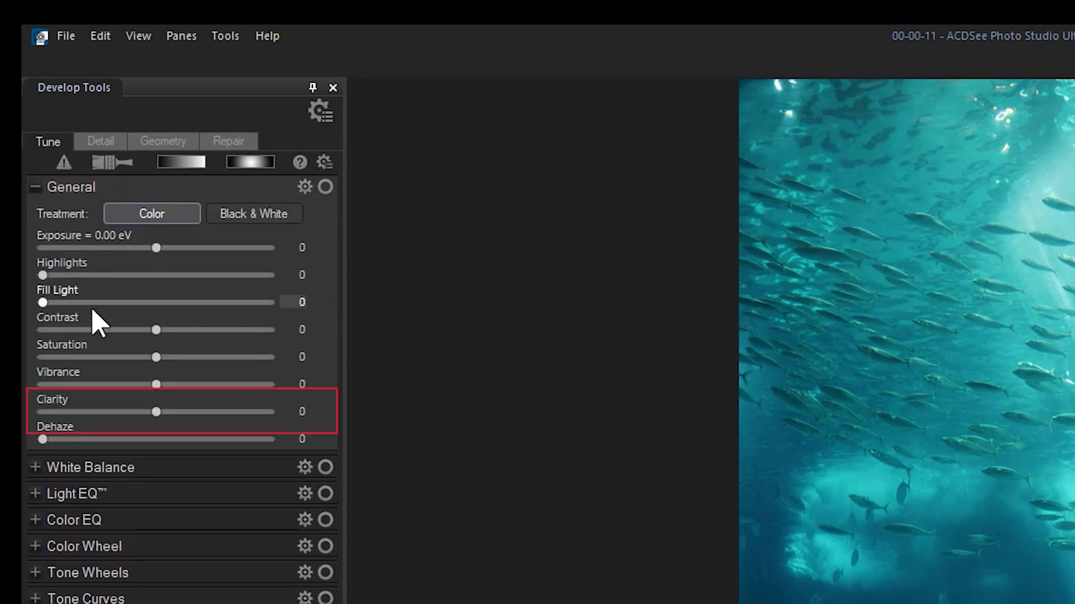
Step: Try several Clarity and Dehaze values, reset General, and return Dehaze to 0
left_click_drag(157, 412, 224, 409)
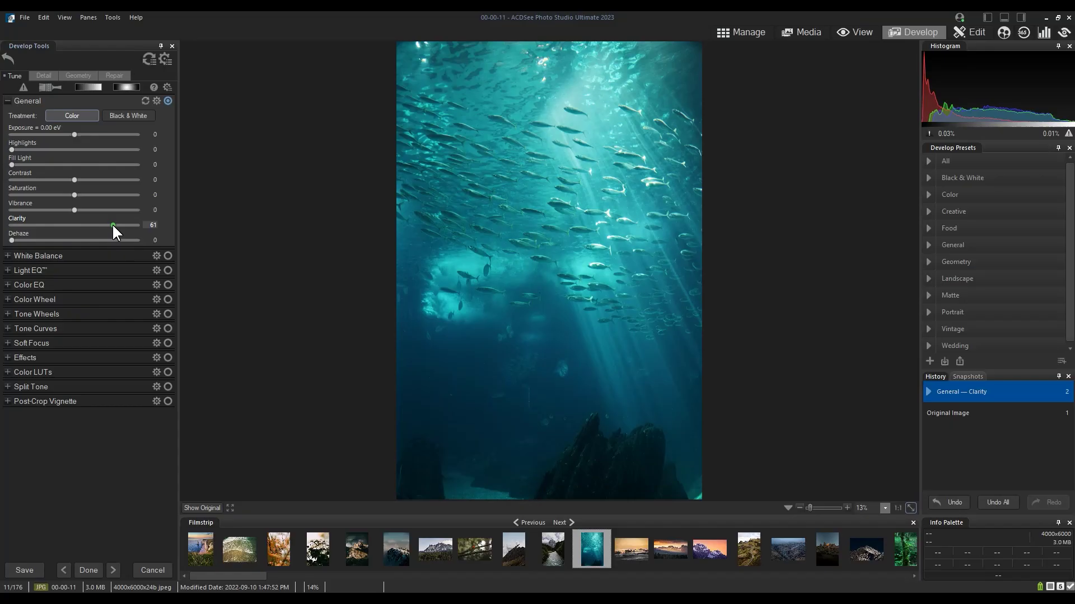
left_click_drag(112, 225, 112, 225)
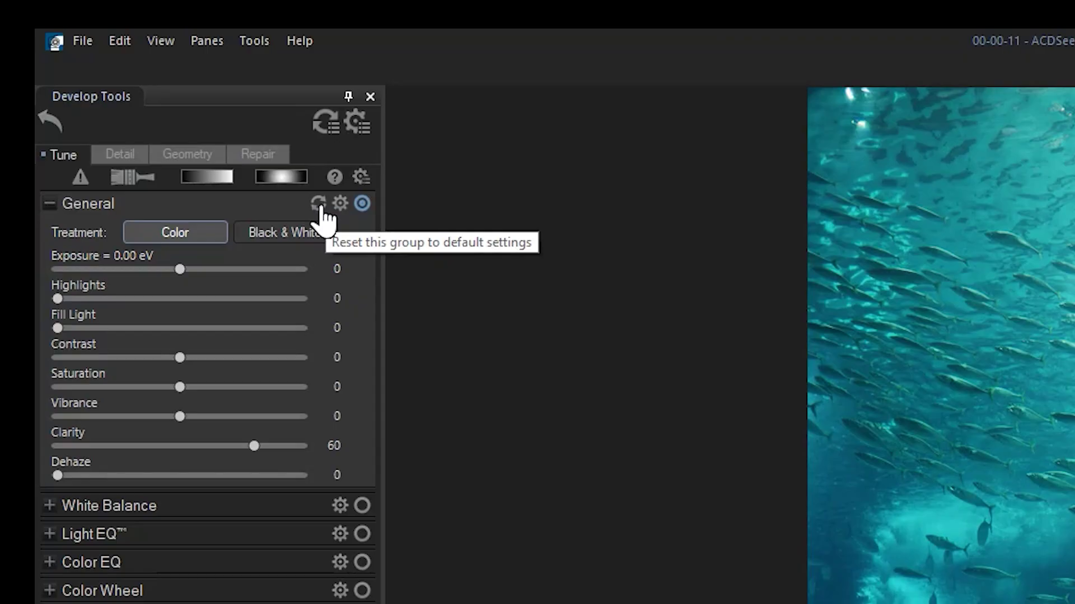
left_click(319, 205)
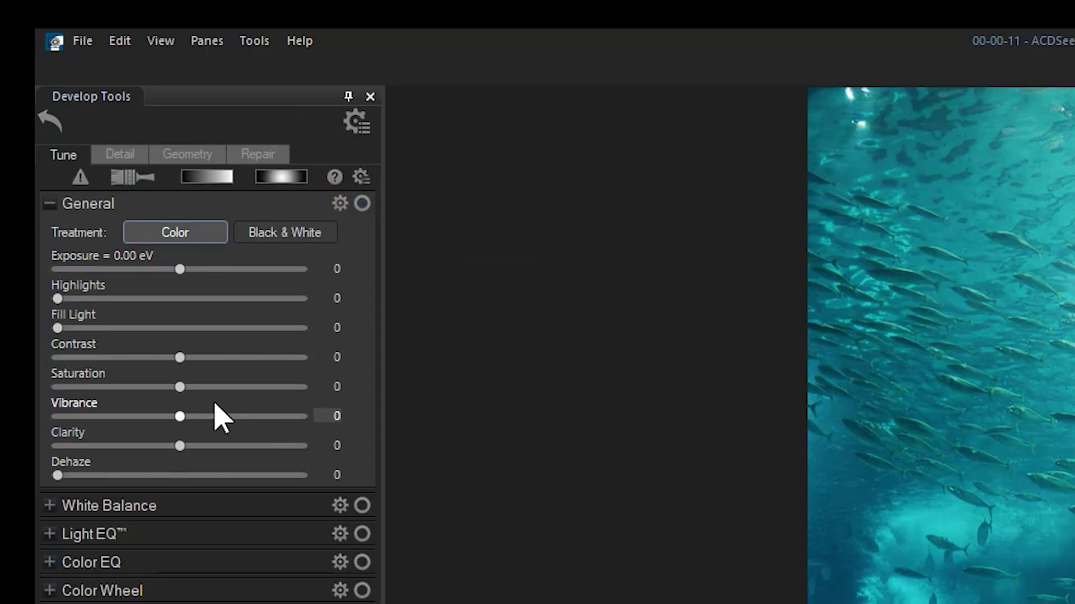
left_click(183, 456)
left_click_drag(180, 446, 264, 446)
double_click(240, 479)
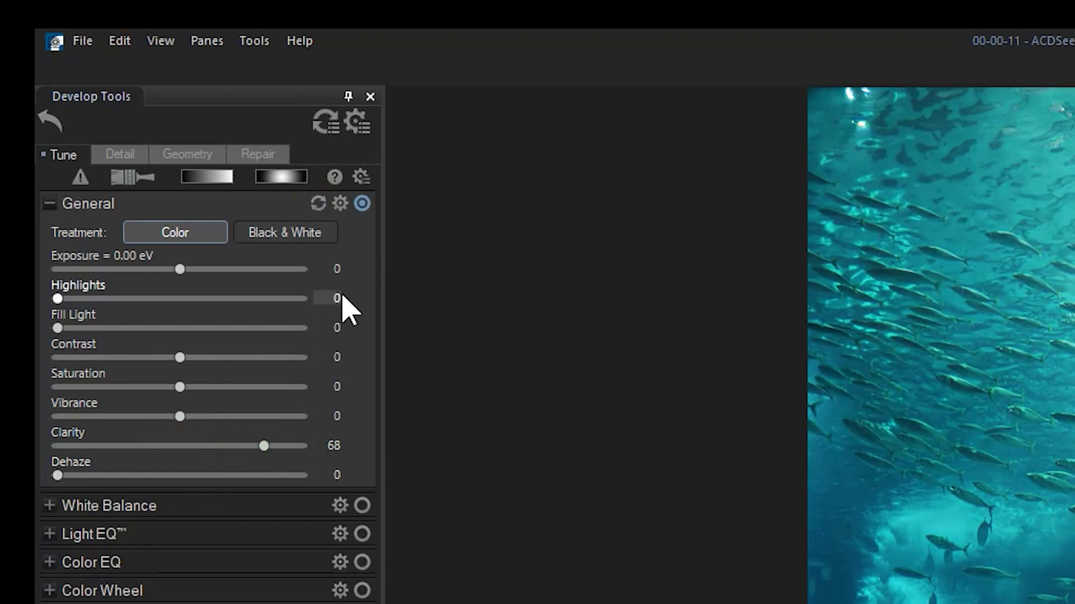
Step: Toggle the General group off and on to compare, and set Clarity to 85
left_click(363, 203)
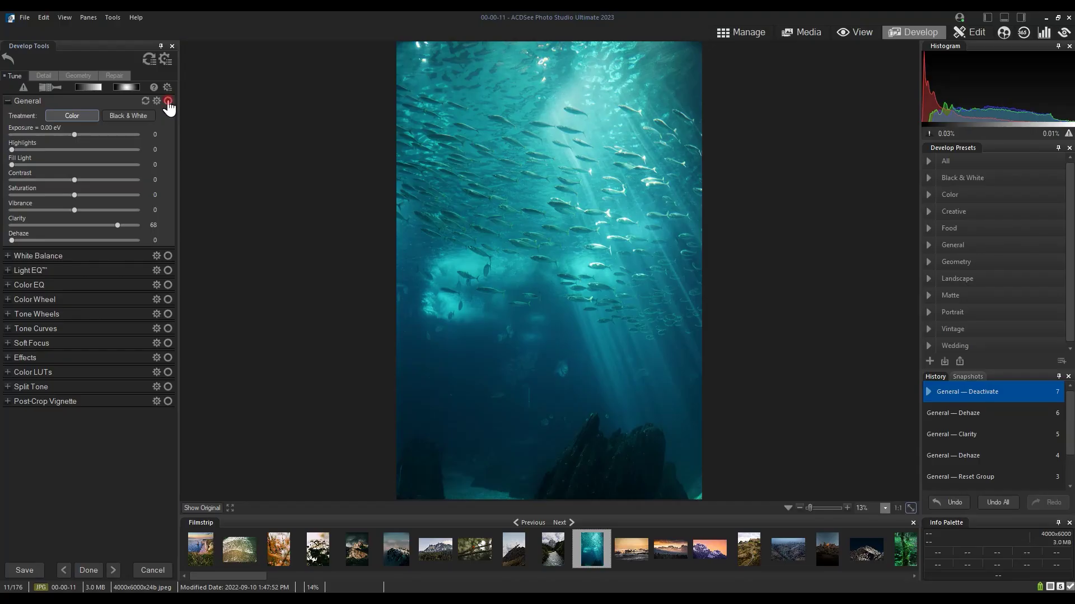
left_click(167, 101)
left_click(127, 225)
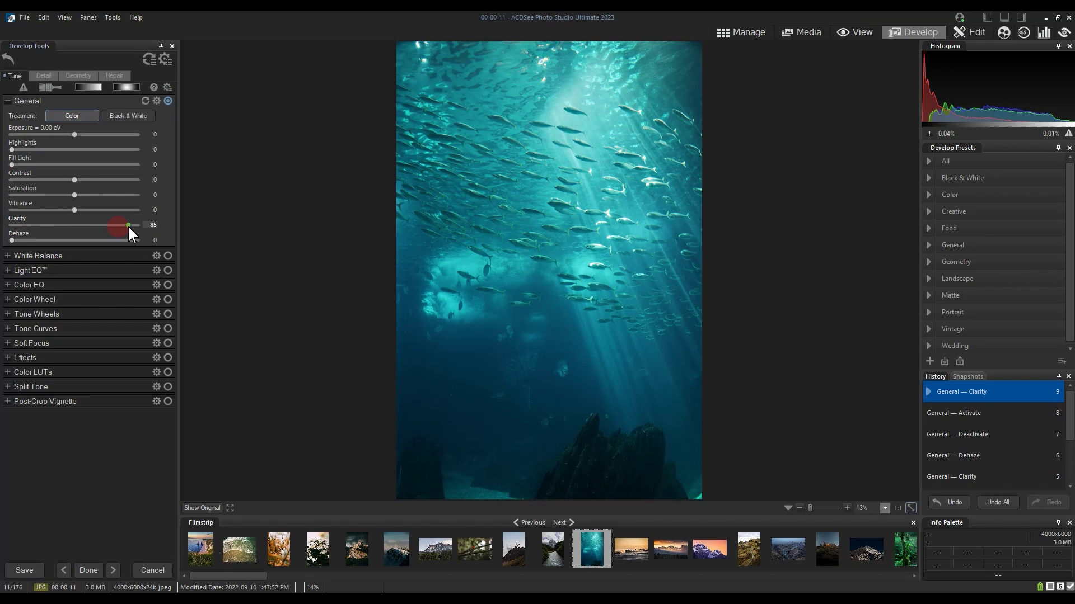
left_click(167, 102)
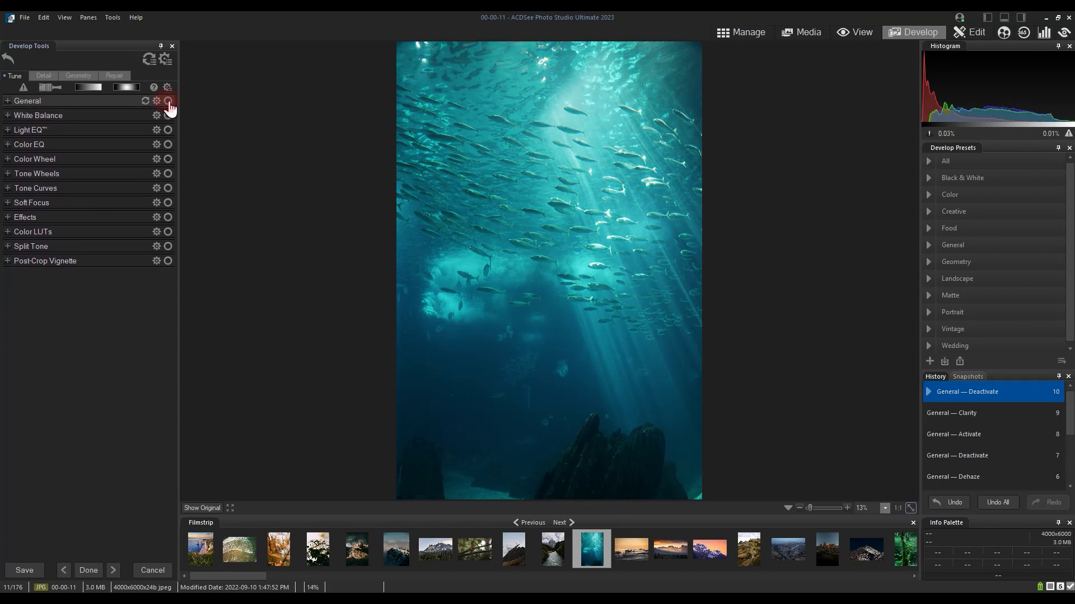
left_click(168, 102)
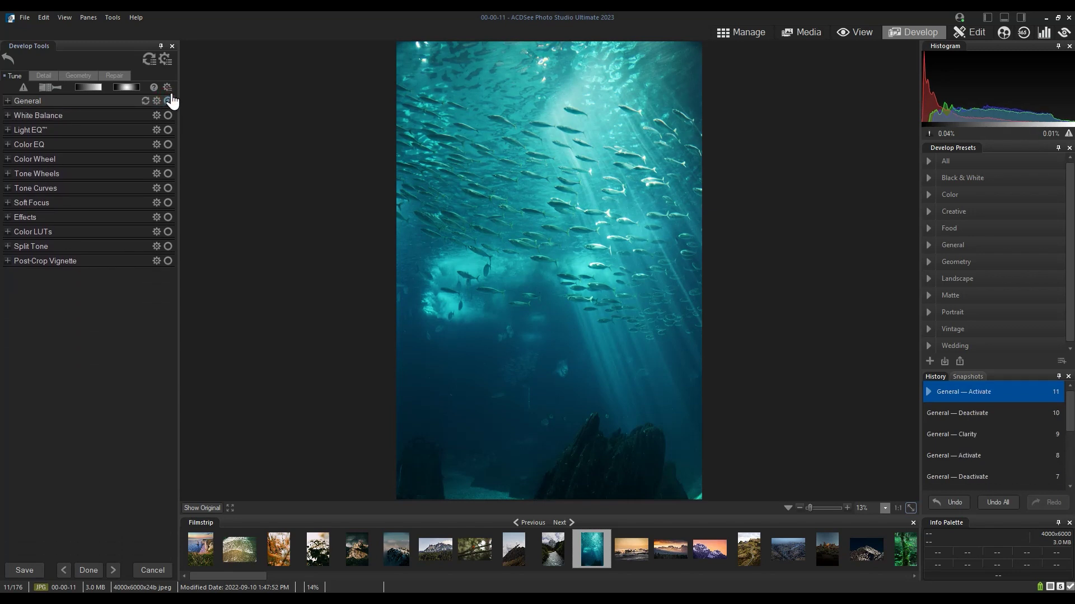
Step: Set White Balance Temperature to 32 and Tint to 48
left_click(31, 115)
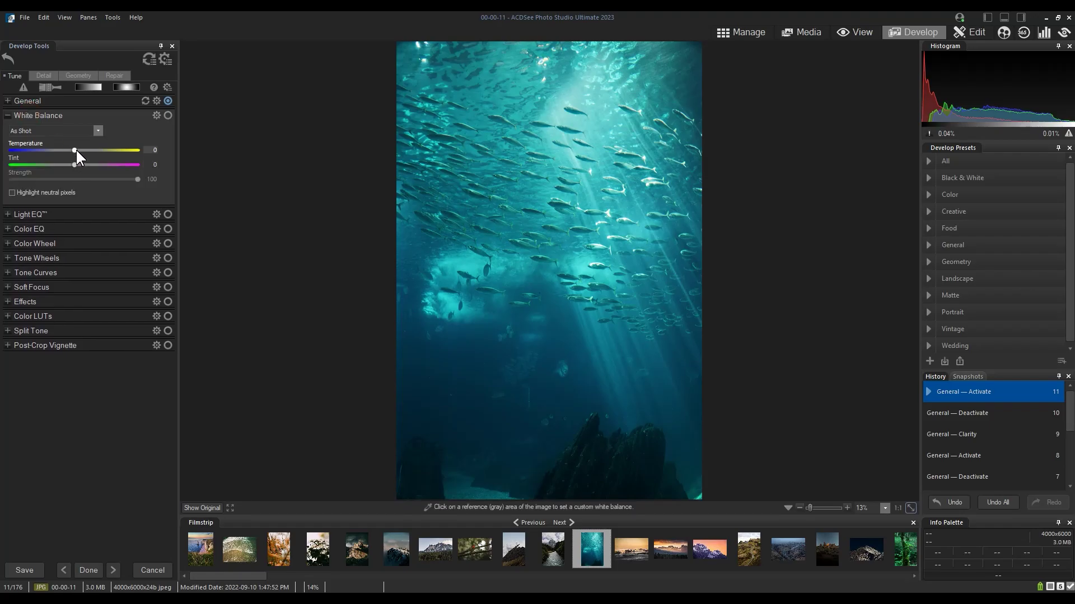
left_click_drag(75, 150, 90, 166)
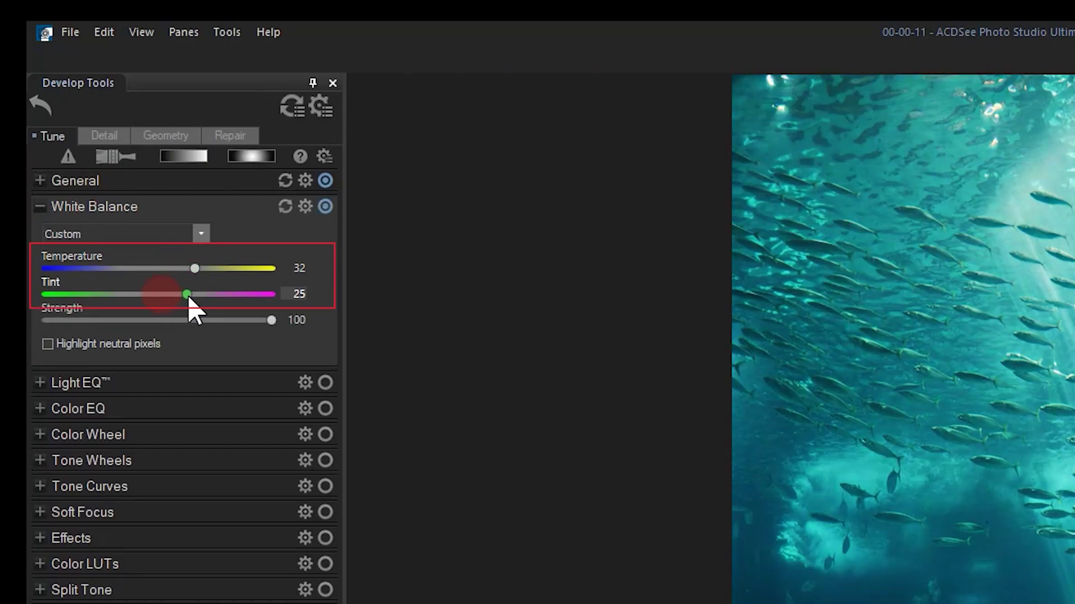
left_click_drag(188, 298, 214, 296)
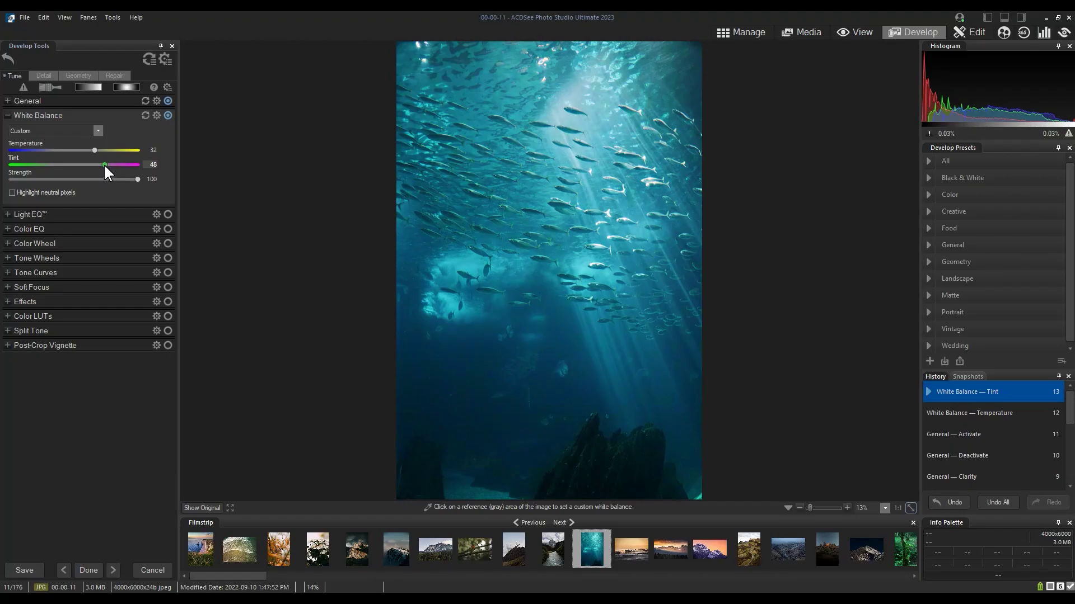
Step: Set Light EQ Shadows to 8, Midtones -26, Highlights -30, and compare with the original
left_click(28, 214)
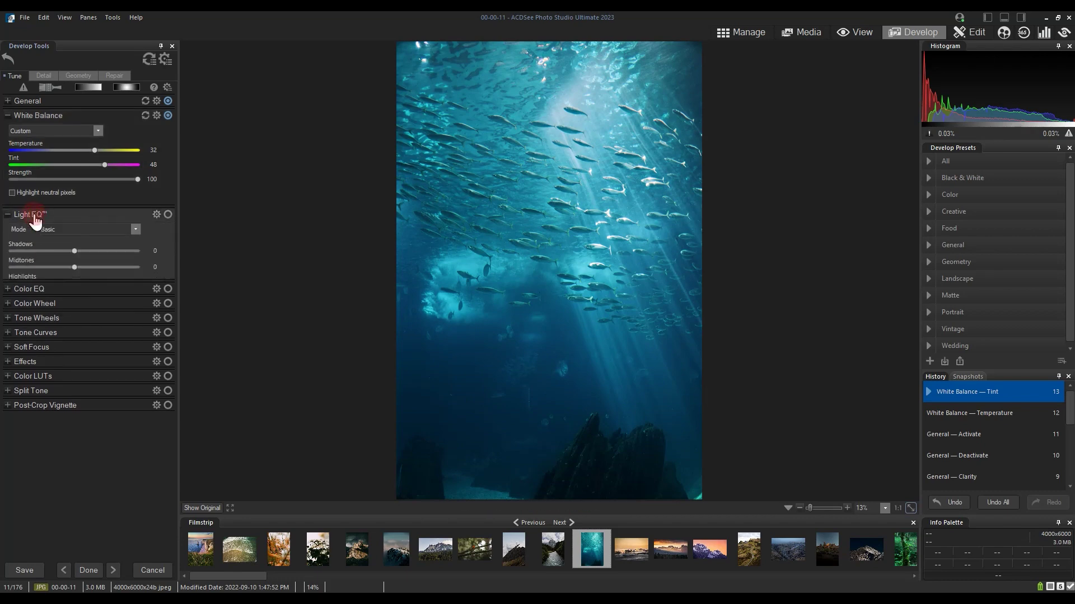
left_click(10, 117)
left_click_drag(75, 167, 81, 168)
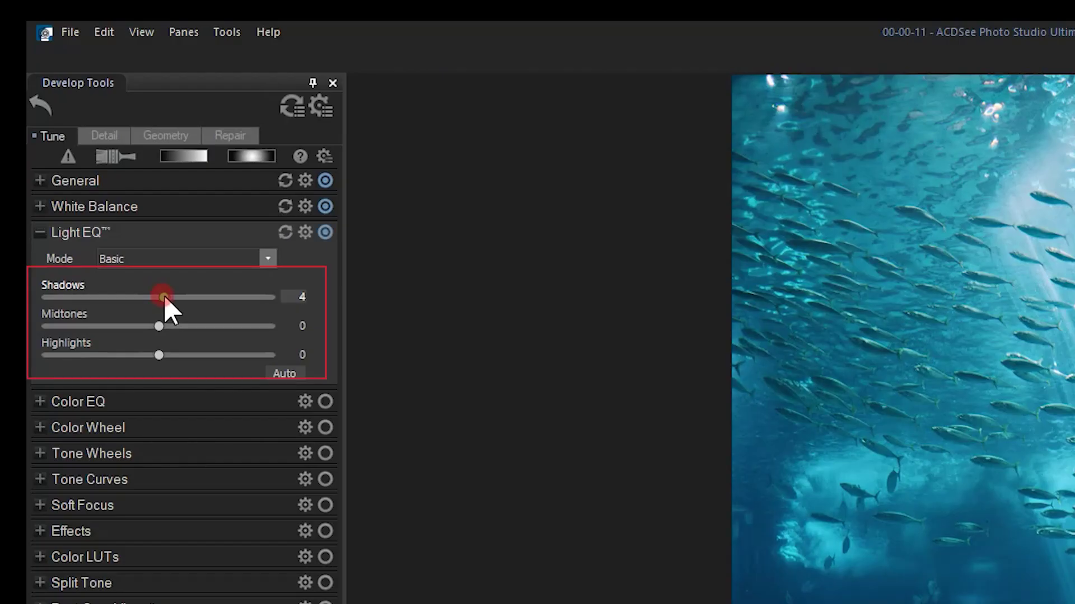
left_click_drag(171, 299, 122, 355)
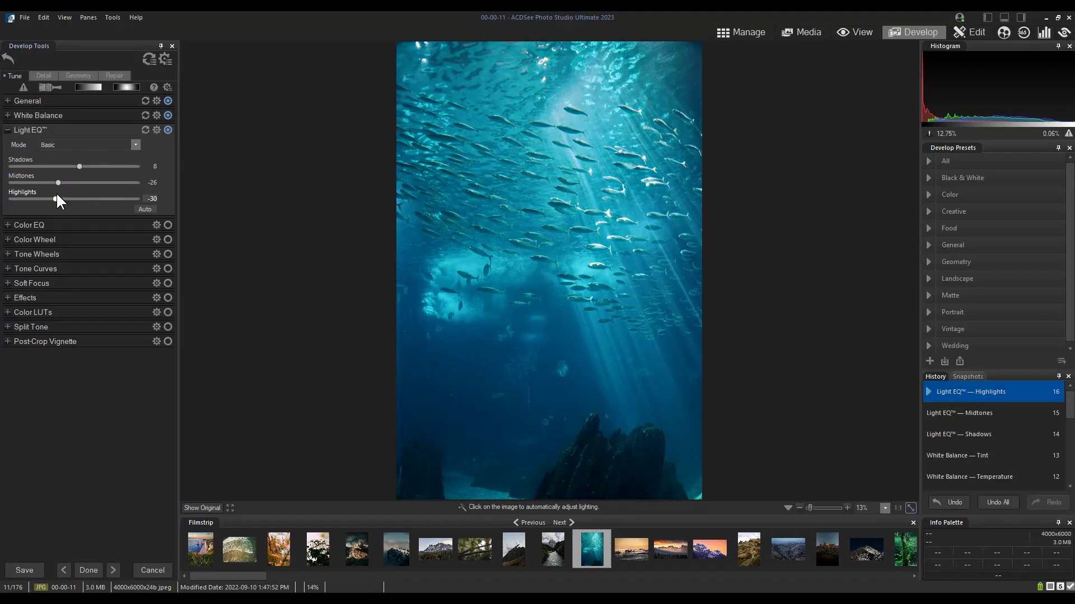
left_click_drag(56, 195, 55, 189)
left_click_drag(203, 510, 209, 508)
Step: Start the Develop Brush with Contrast 50 and paint a first stroke on the lower photo
left_click(7, 130)
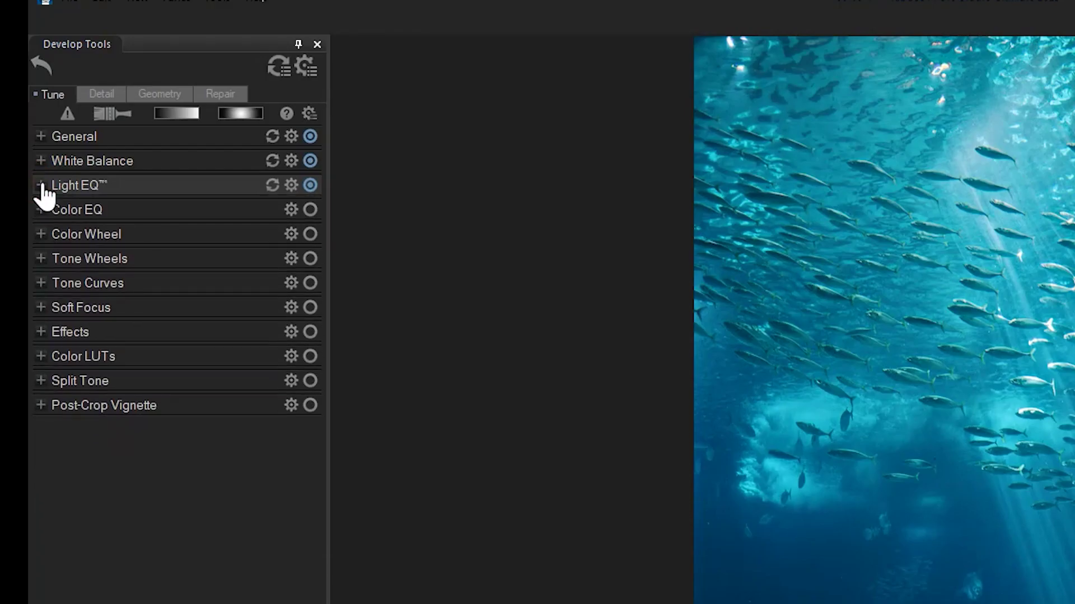
left_click(113, 115)
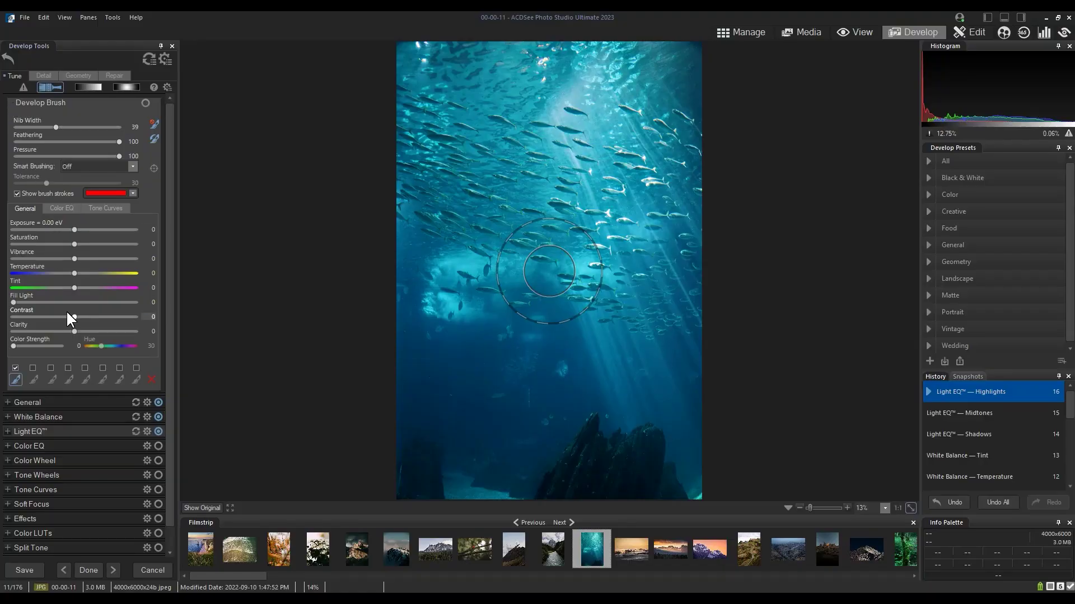
left_click_drag(75, 317, 100, 318)
left_click_drag(374, 332, 383, 332)
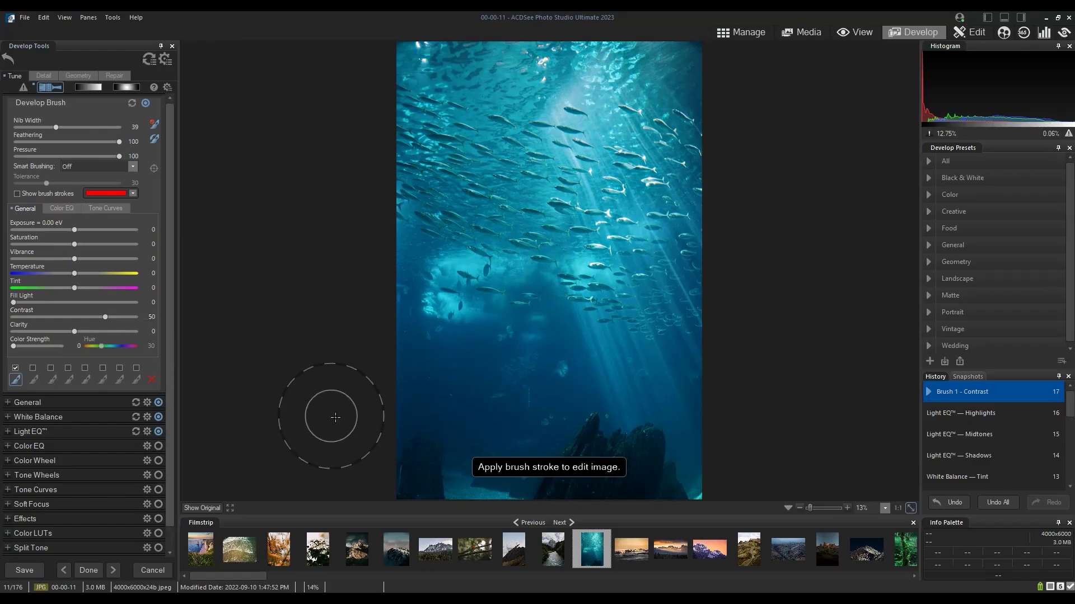
mouse_move(417, 453)
left_mouse_down()
mouse_move(413, 502)
mouse_move(408, 393)
mouse_move(404, 471)
mouse_move(390, 373)
mouse_move(406, 403)
left_mouse_up()
Step: Set Feathering to 100 and Nib Width to 45, then paint contrast over the left side
scroll(92, 148, "down", 5, "shift")
scroll(93, 148, "down", 4)
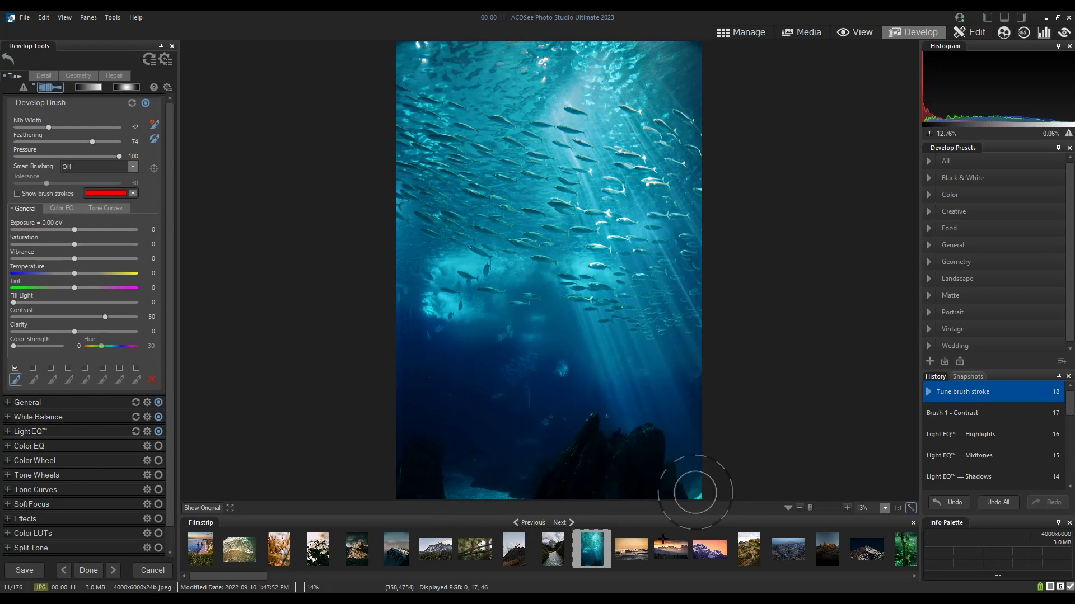
left_click(660, 438)
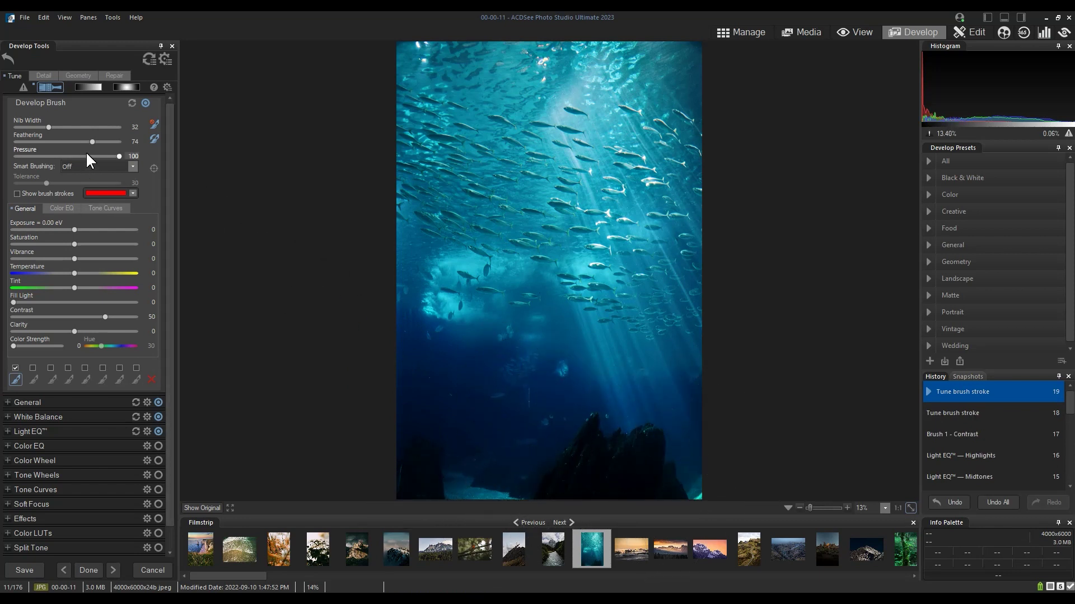
left_click_drag(98, 143, 138, 143)
left_click_drag(53, 126, 66, 127)
left_click(397, 293)
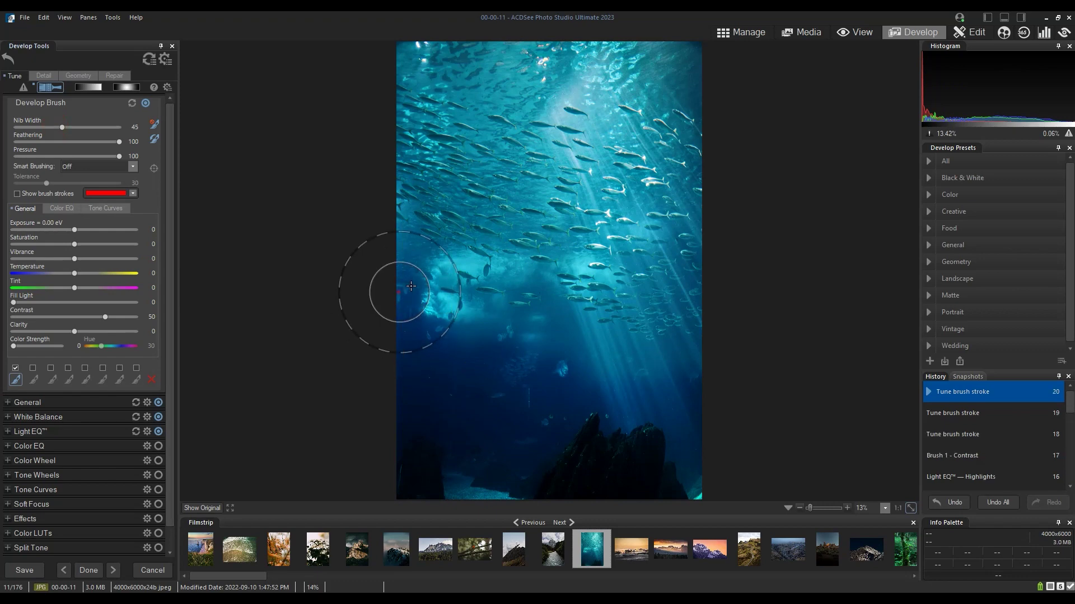
left_click(415, 319)
left_click(496, 320)
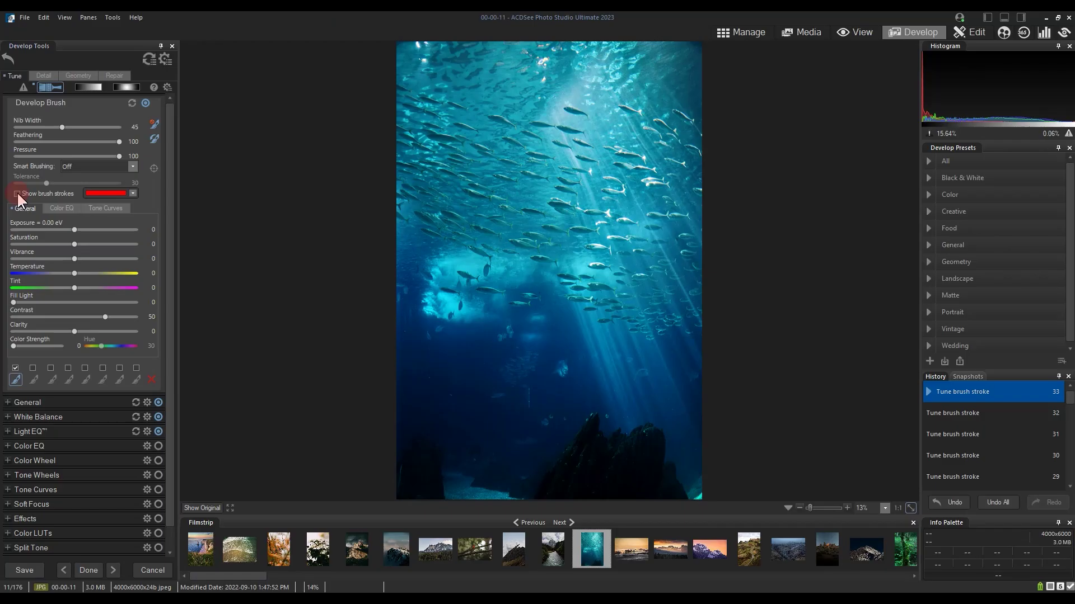
Step: Toggle the red brush-stroke overlay on and off to check the painted coverage
left_click(188, 327)
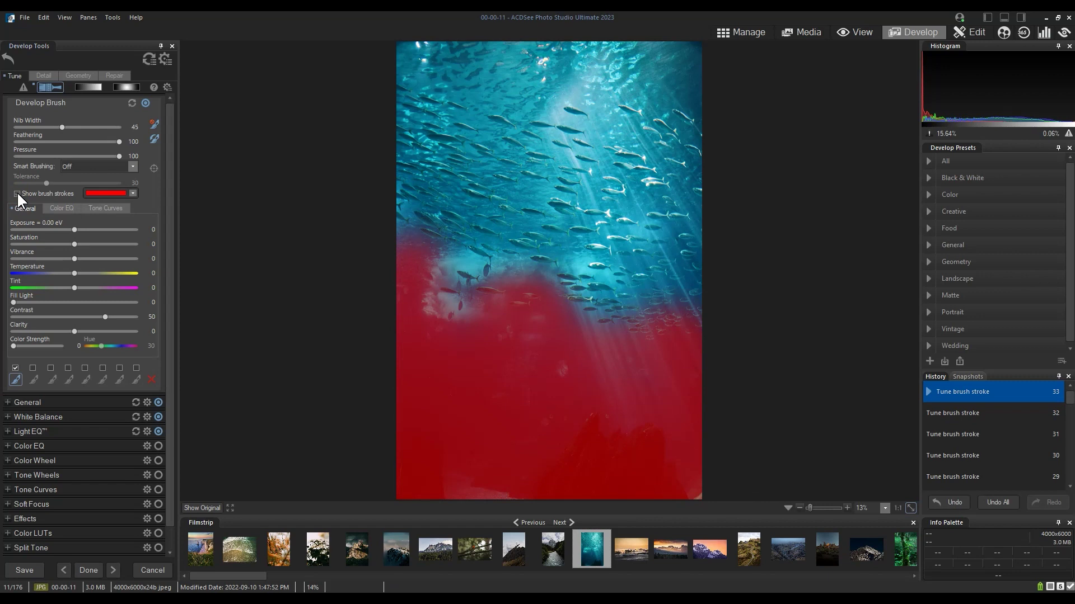
left_click(17, 193)
left_click(17, 193)
left_click(17, 193)
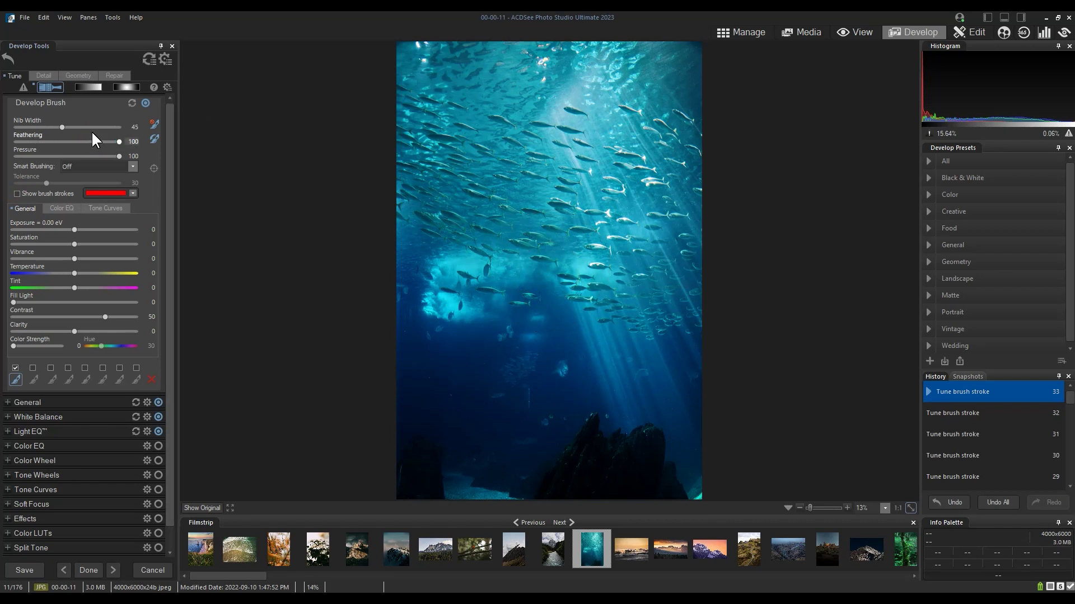
Step: Adjust the nib width, then close the Develop Brush keeping the strokes
left_click_drag(62, 127, 81, 128)
mouse_move(118, 127)
left_mouse_down()
mouse_move(104, 115)
mouse_move(71, 120)
left_mouse_up()
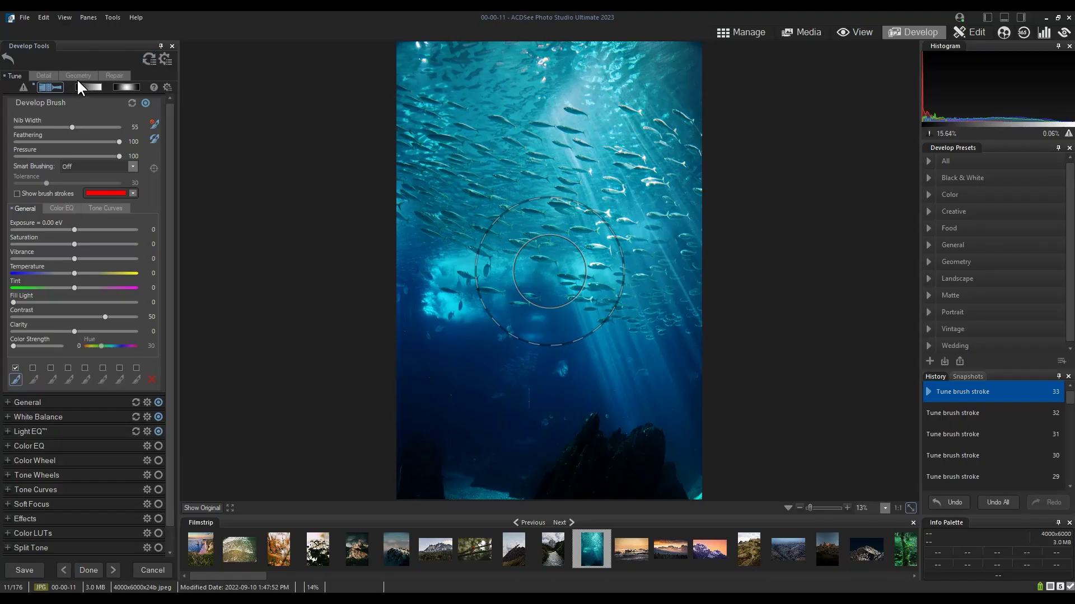
left_click(48, 85)
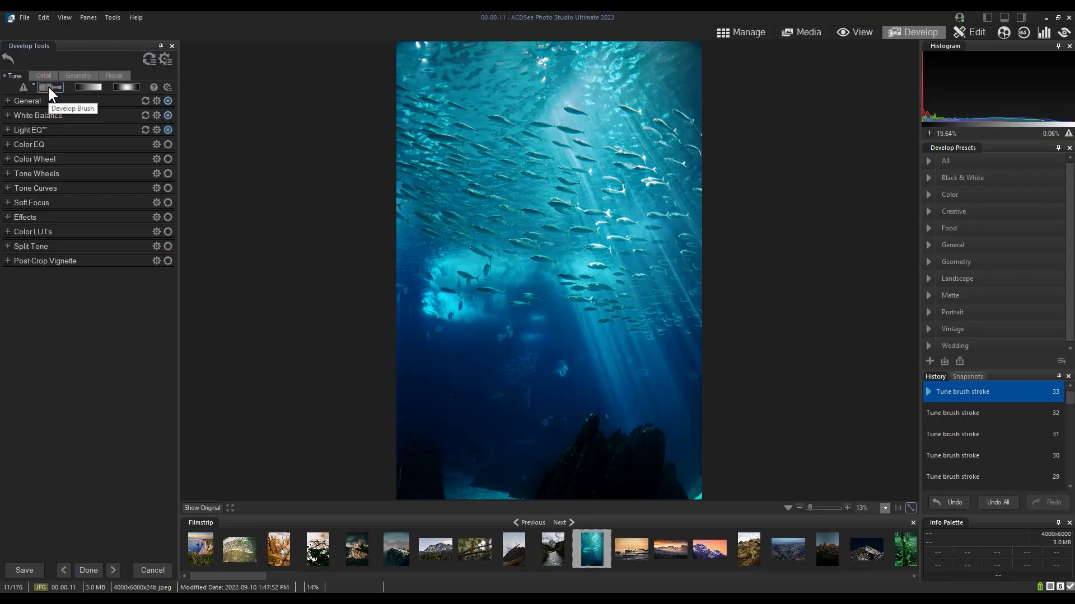
Step: Compare with the original, then add a develop preset category named New Category
left_click(193, 505)
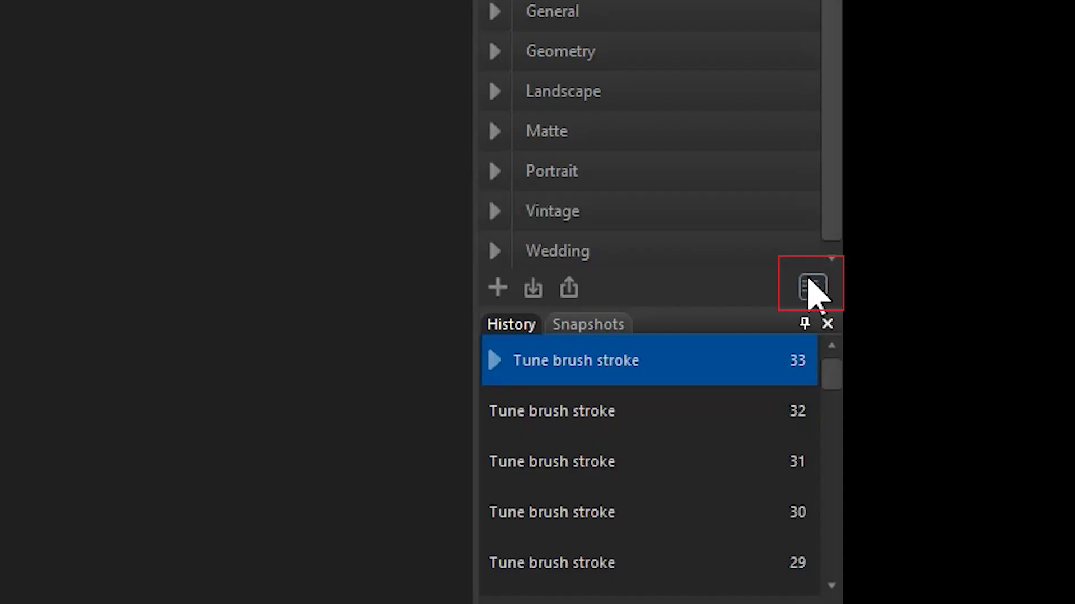
left_click(806, 286)
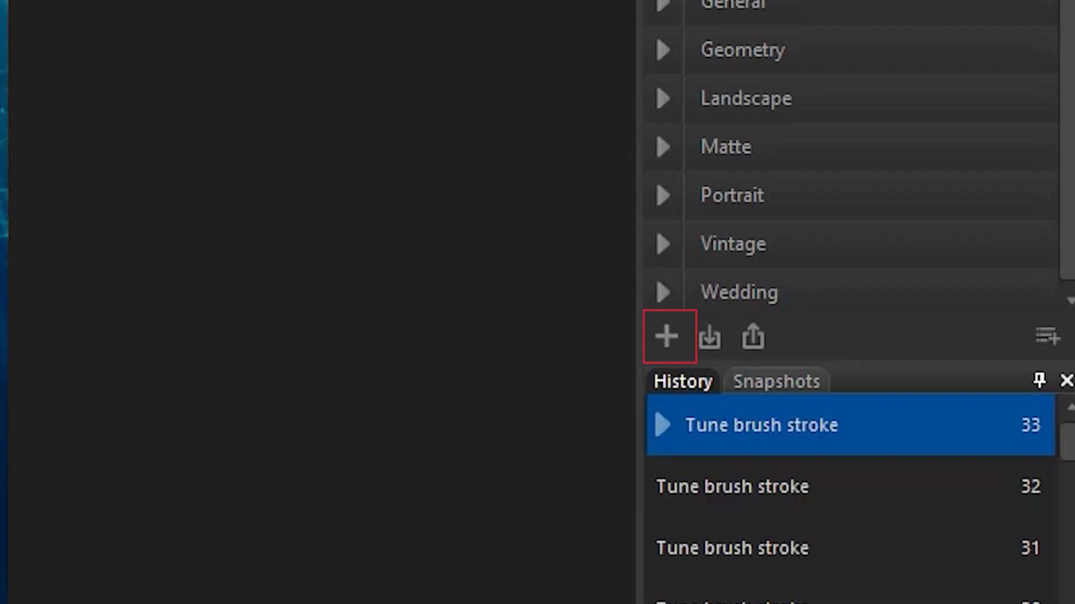
key("Return")
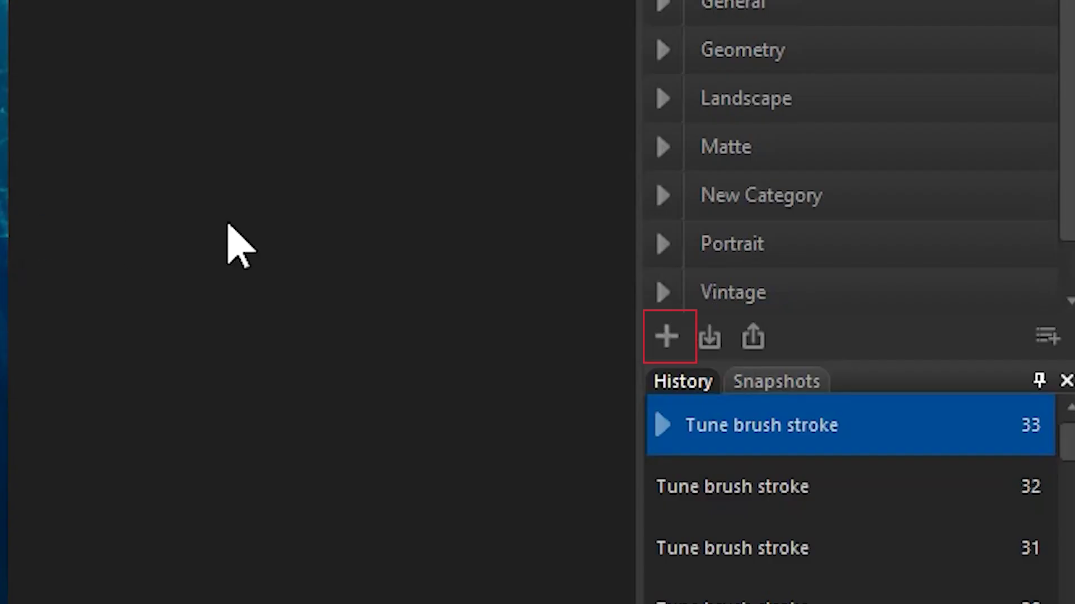
Step: Save the current develop settings as the preset New Preset 1
left_click(665, 338)
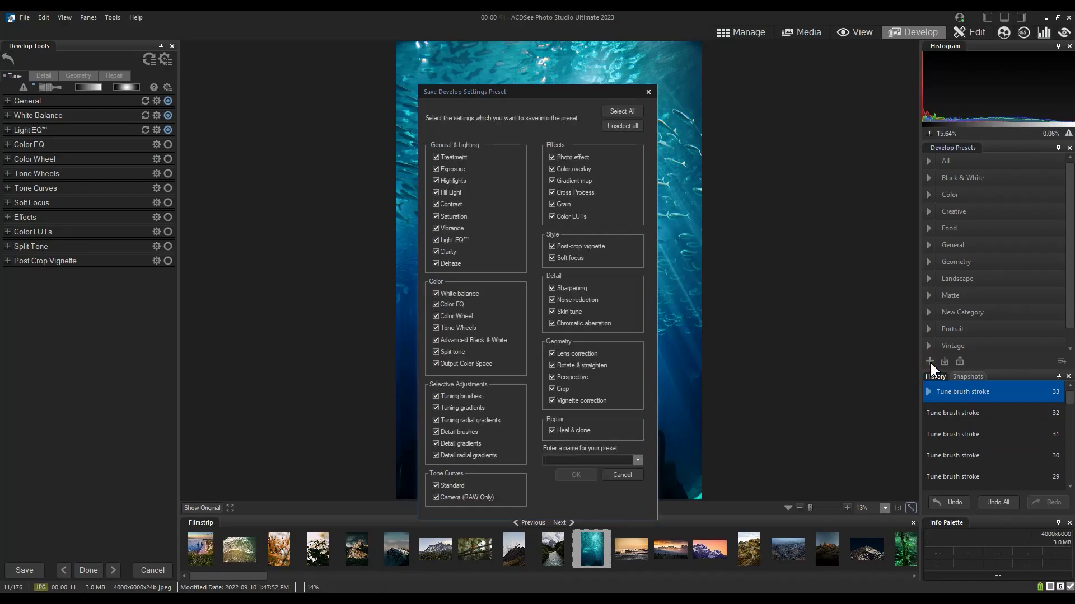
left_click(567, 460)
type("New Preset 1")
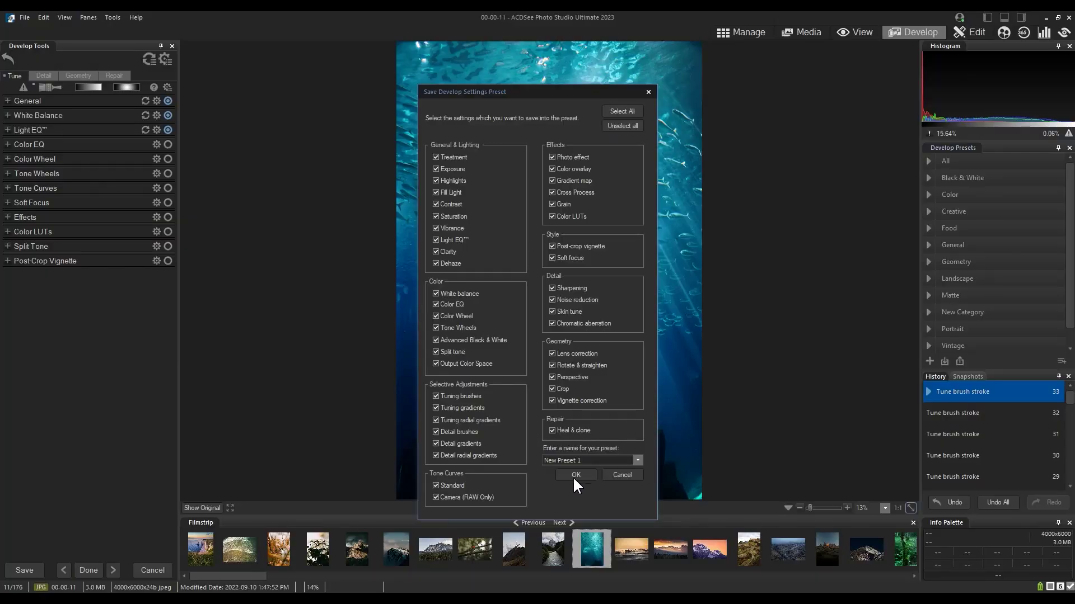
left_click(626, 376)
Step: Assign New Preset 1 to New Category in the presets list
left_click(928, 161)
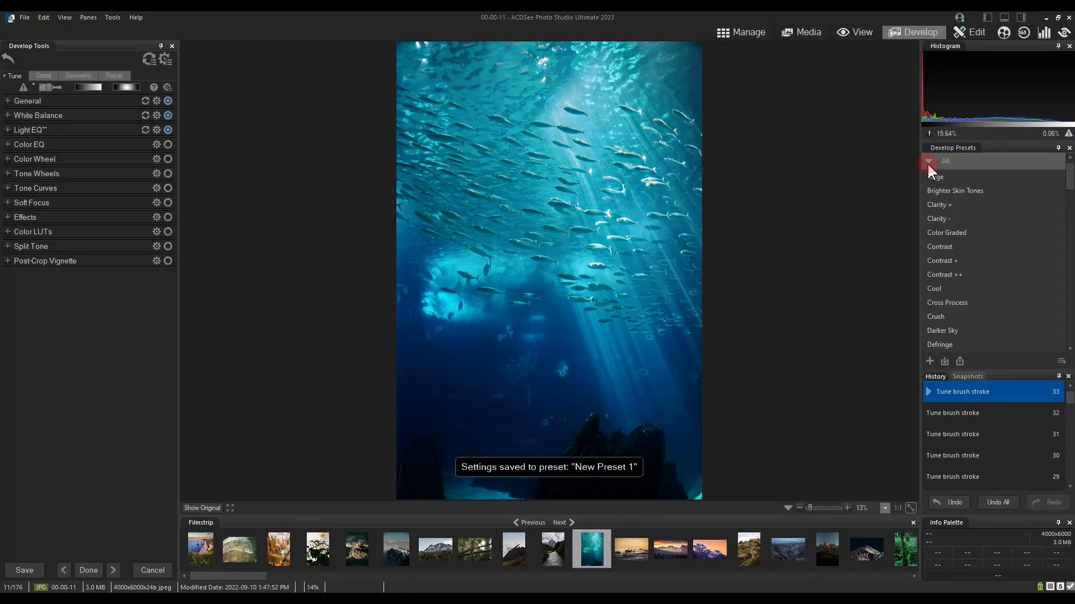
scroll(959, 218, "down", 8)
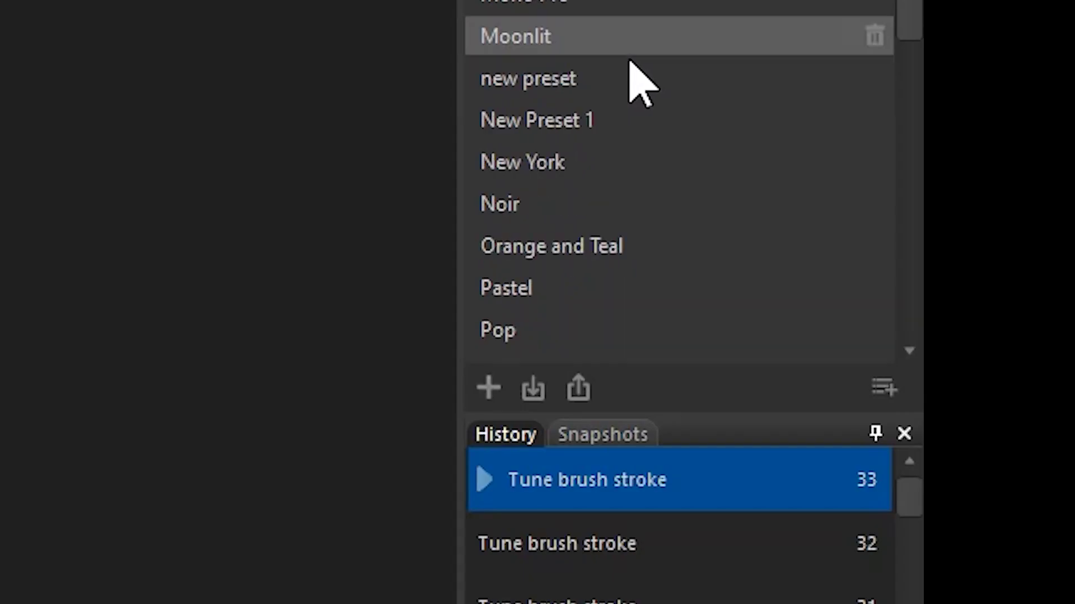
right_click(564, 124)
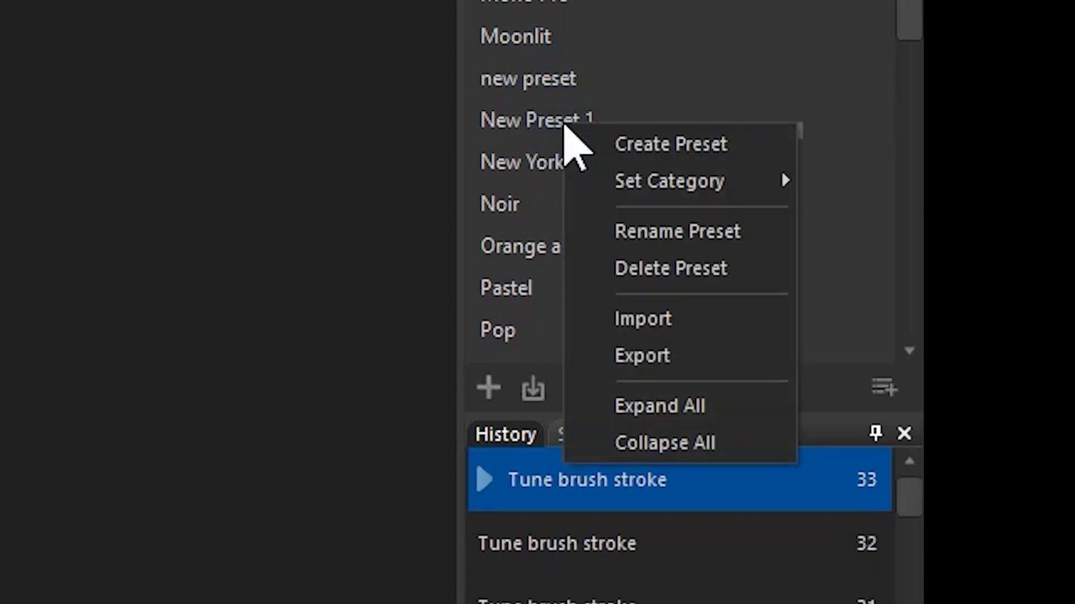
mouse_move(681, 187)
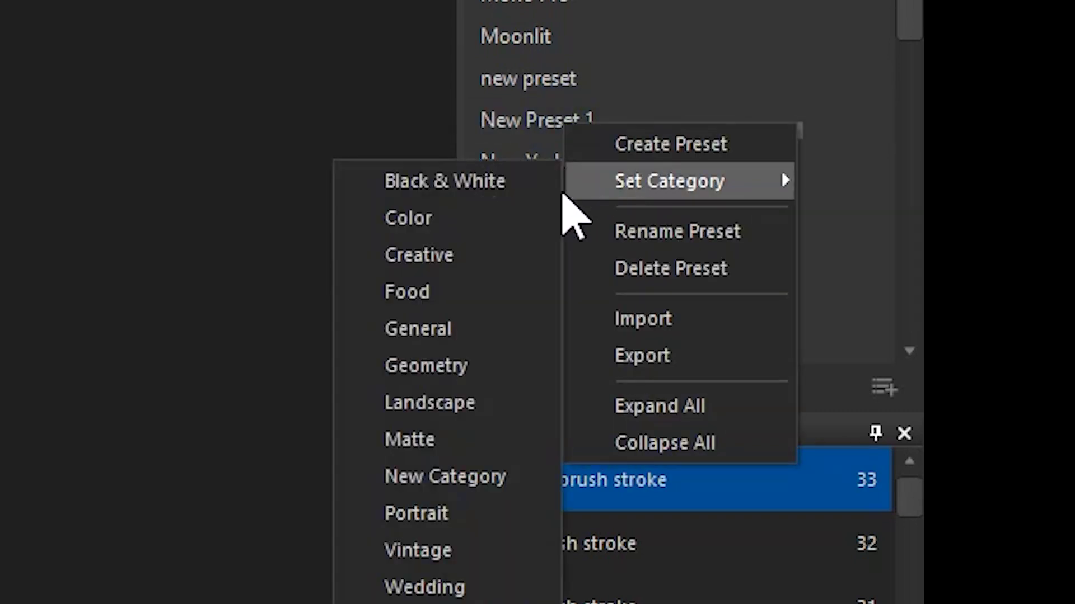
left_click(460, 478)
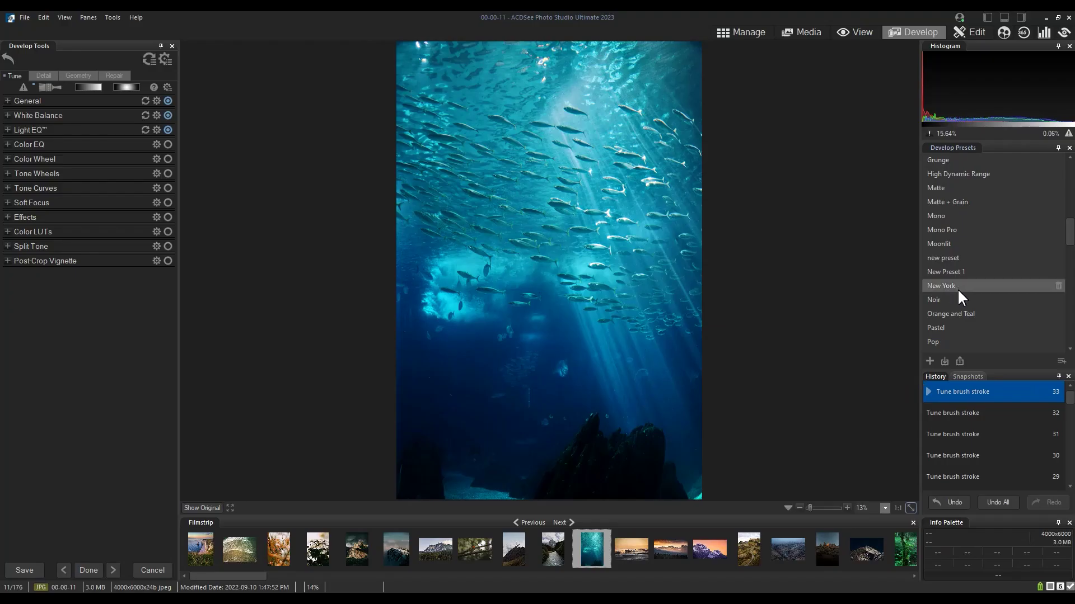
scroll(957, 185, "up", 5)
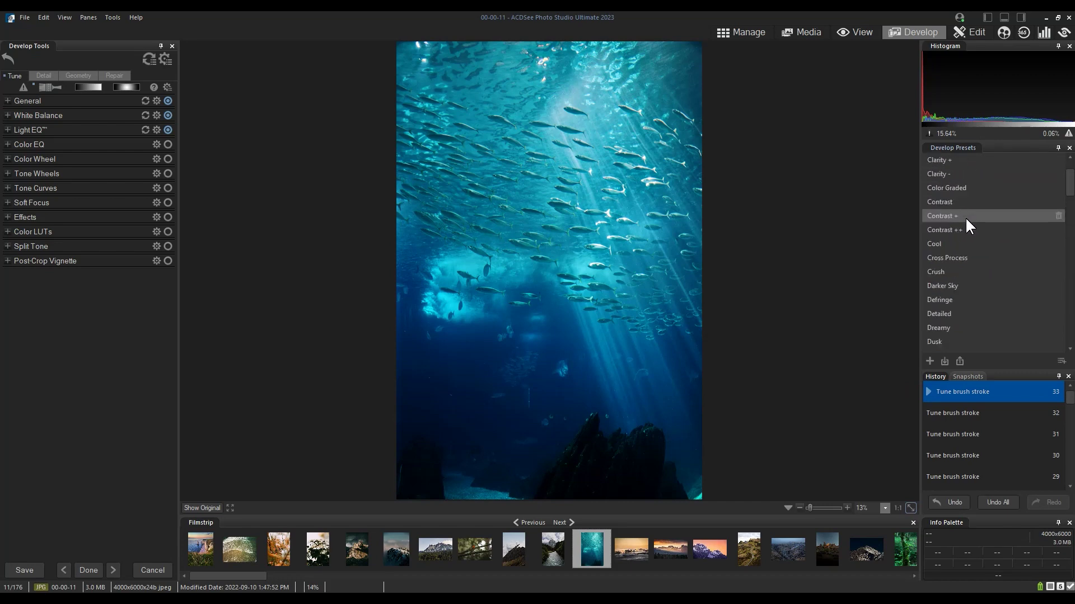
Step: Collapse the Develop Presets list and scroll the History panel through the 33 edit steps
scroll(957, 207, "up", 3)
left_click(929, 157)
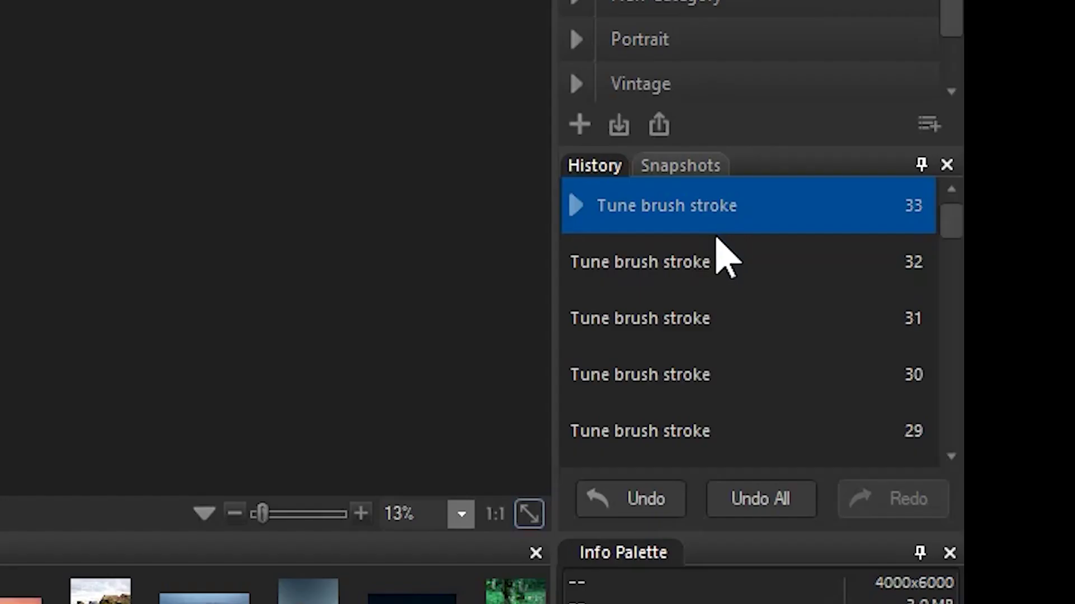
scroll(931, 252, "down", 1)
left_click_drag(949, 263, 959, 347)
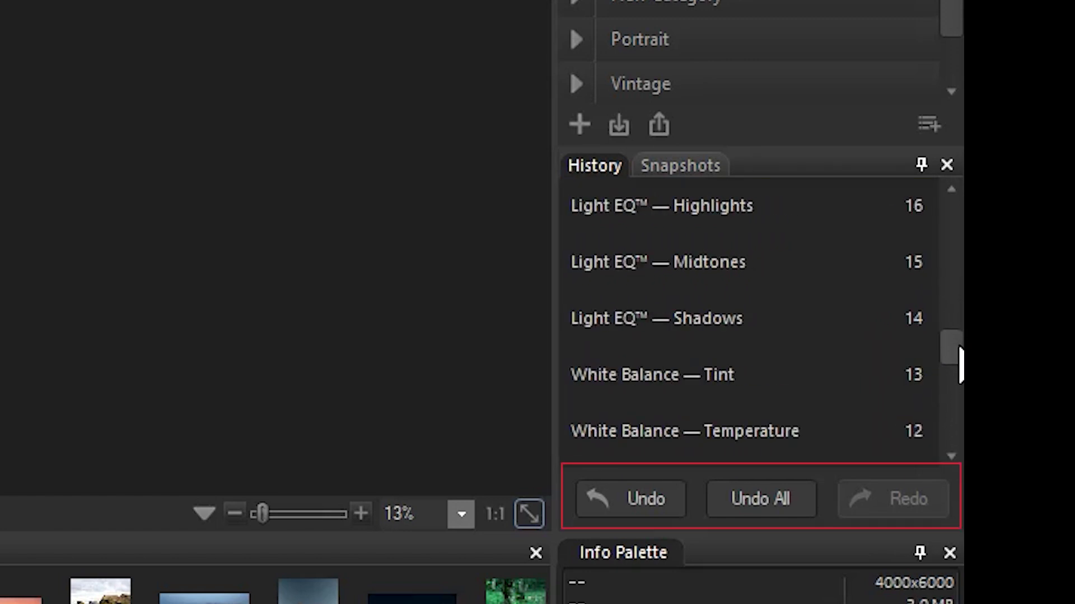